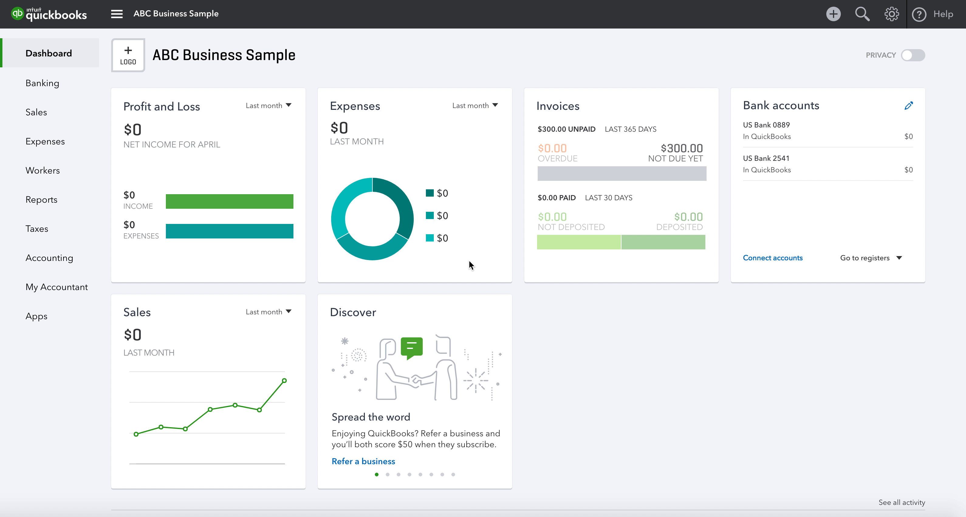
# Step: Open Sales to list the two existing customers with their open balances
pyautogui.click(32, 113)
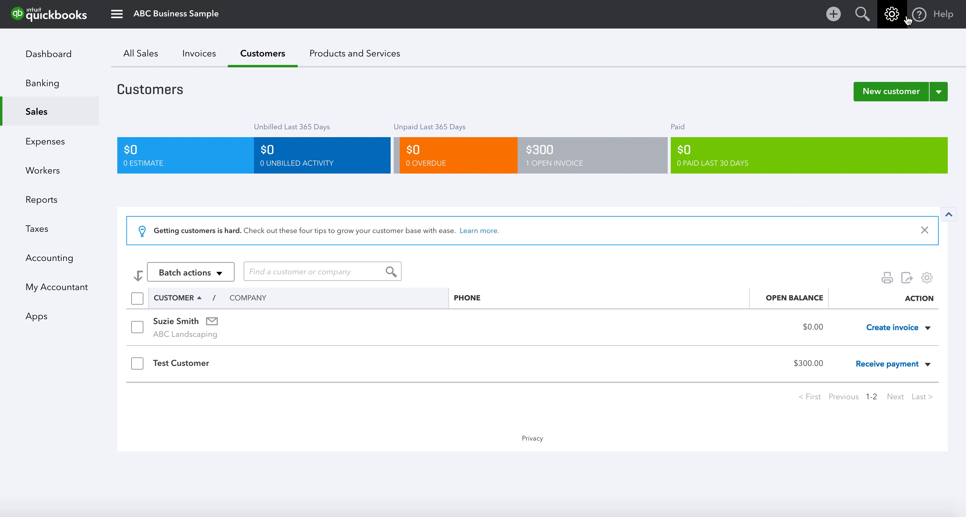
# Step: Start a new customer with first and last name, company Happy Trails, and the person's name as display name
pyautogui.click(889, 96)
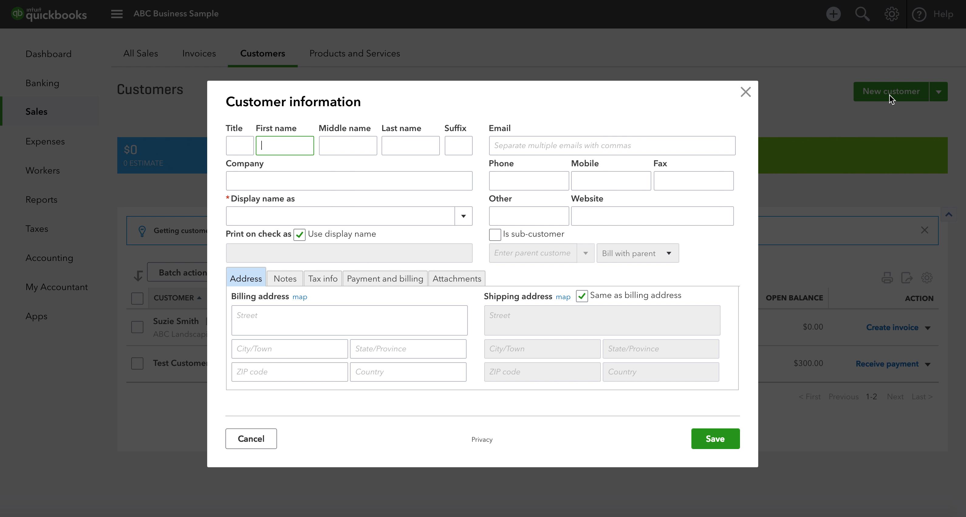
pyautogui.write('Jane')
pyautogui.press('Tab')
pyautogui.write('Doe')
pyautogui.press('Tab')
pyautogui.press('Tab')
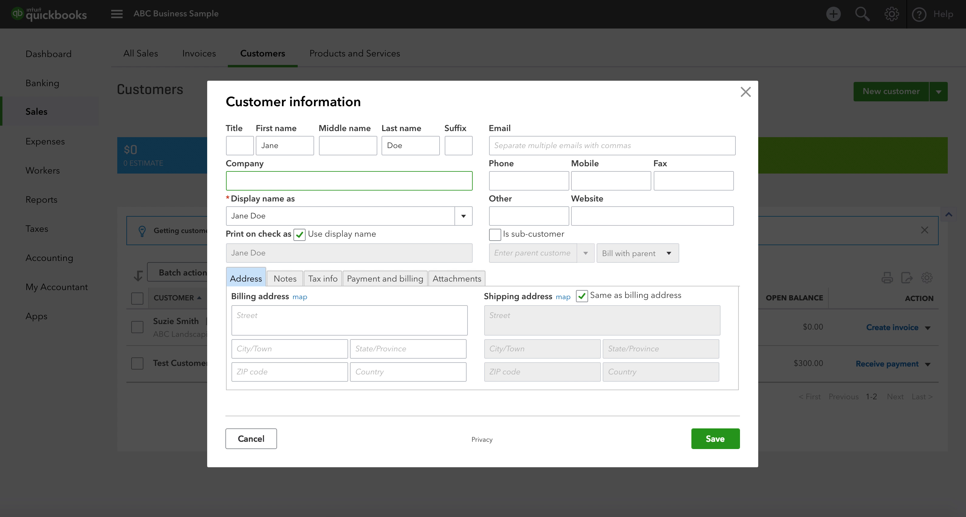
pyautogui.write('Happy Trails')
pyautogui.press('Tab')
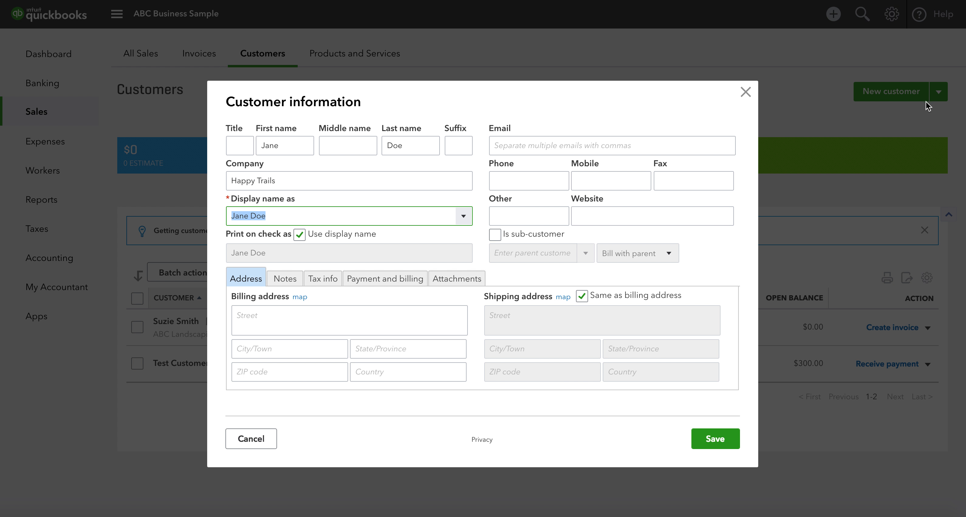
pyautogui.click(464, 218)
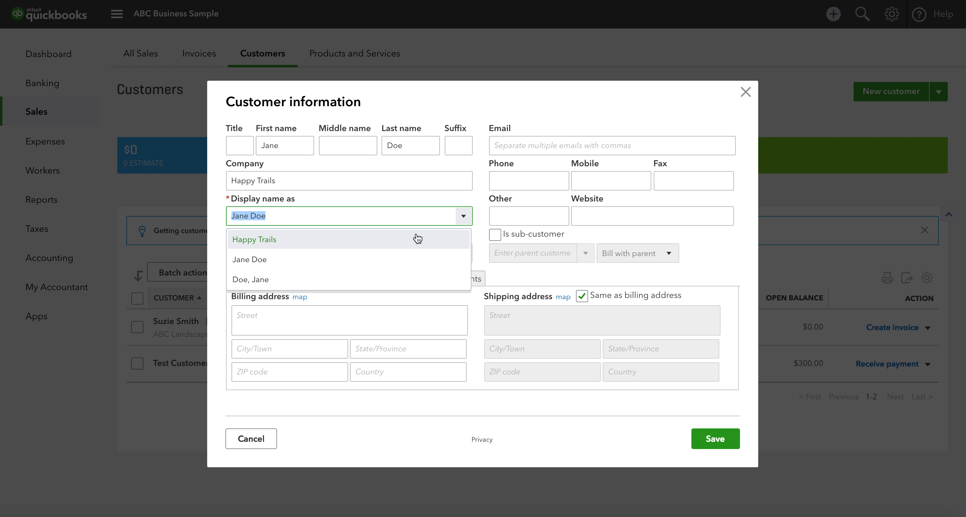
pyautogui.click(464, 216)
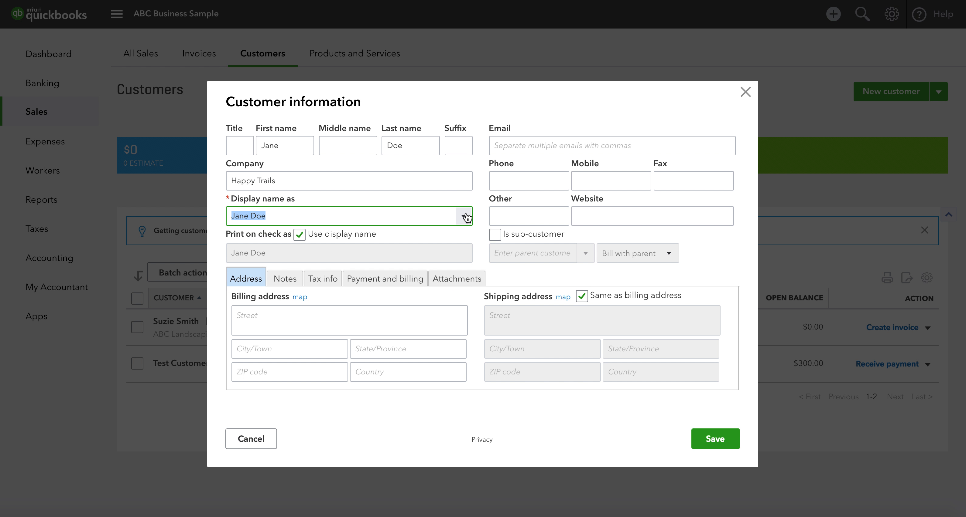
# Step: Enter the customer's billing street, city, state and ZIP code
pyautogui.click(254, 312)
pyautogui.write('123 Hello St.')
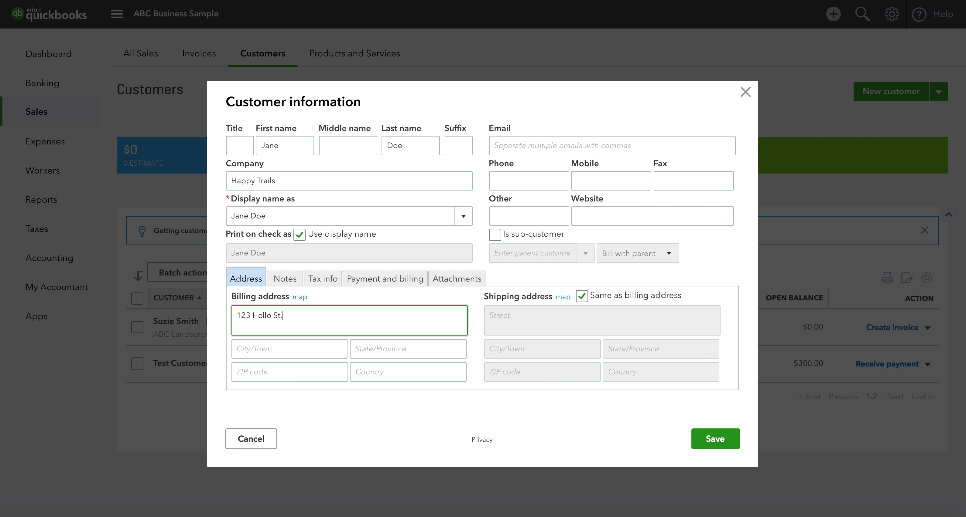
pyautogui.press('Tab')
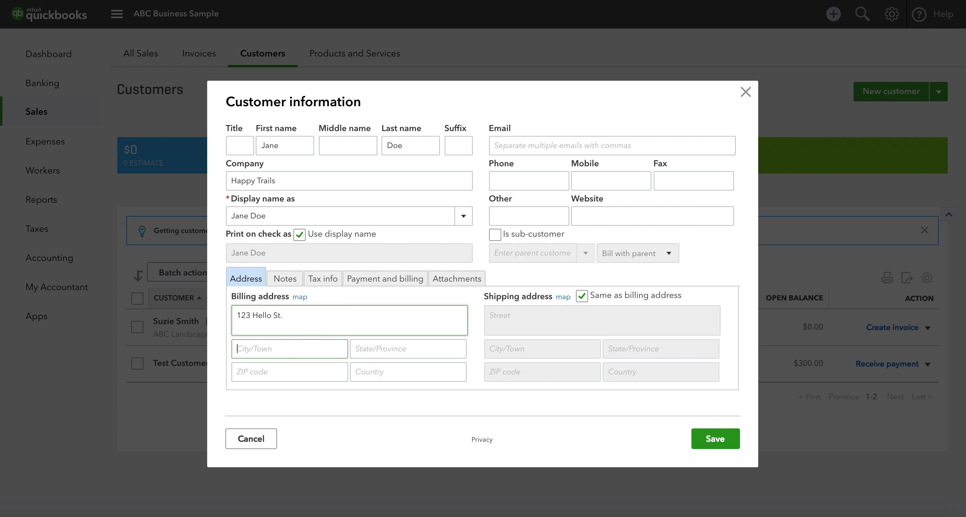
pyautogui.write('Anywhere')
pyautogui.press('Tab')
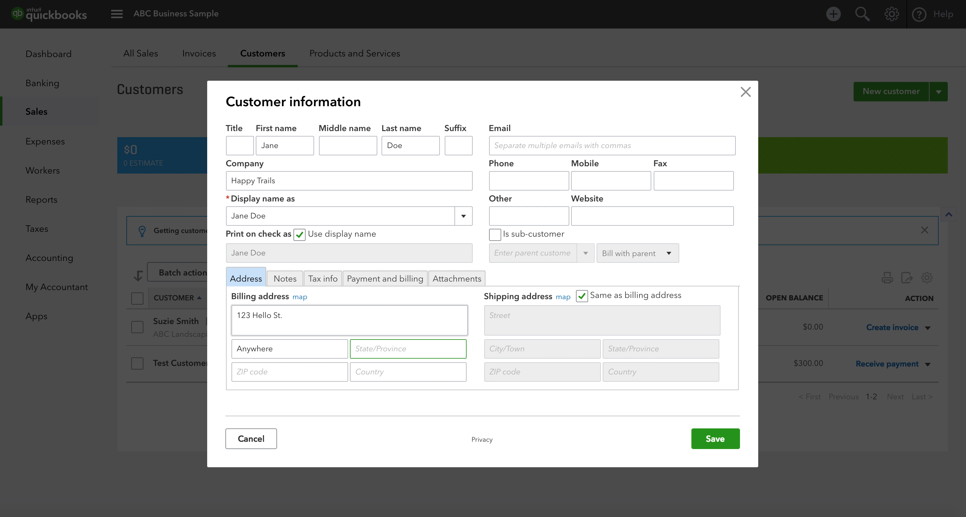
pyautogui.write('CO')
pyautogui.press('Tab')
pyautogui.write('9')
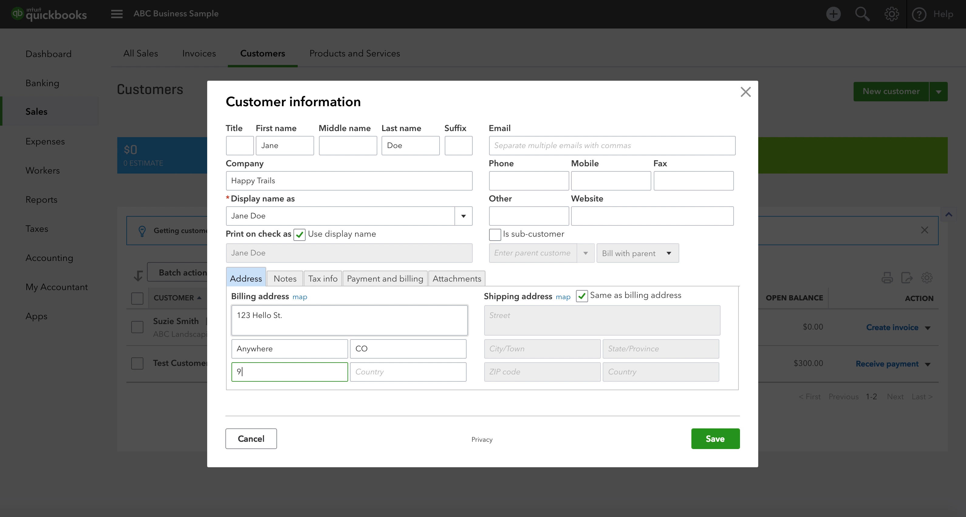
pyautogui.write('8765')
pyautogui.press('Tab')
# Step: Fill in the customer's e-mail address
pyautogui.click(532, 145)
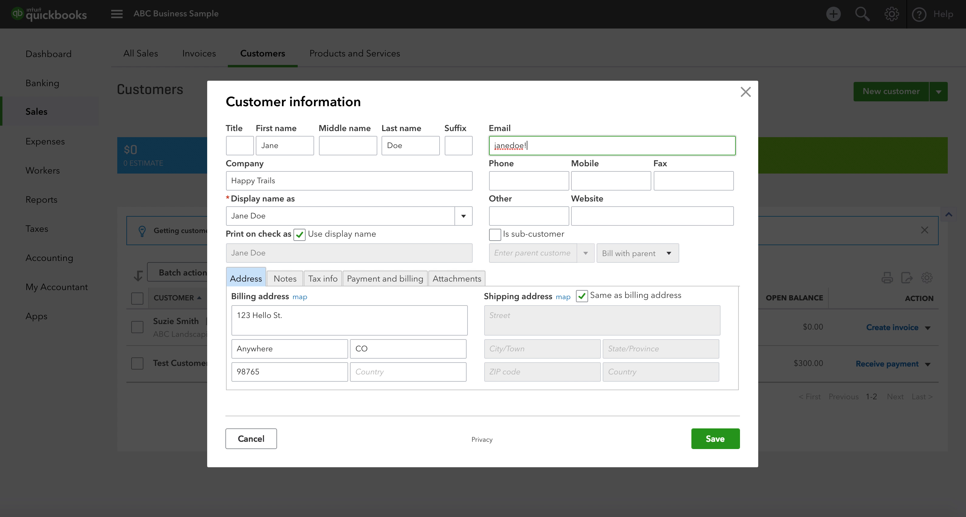
pyautogui.press('Tab')
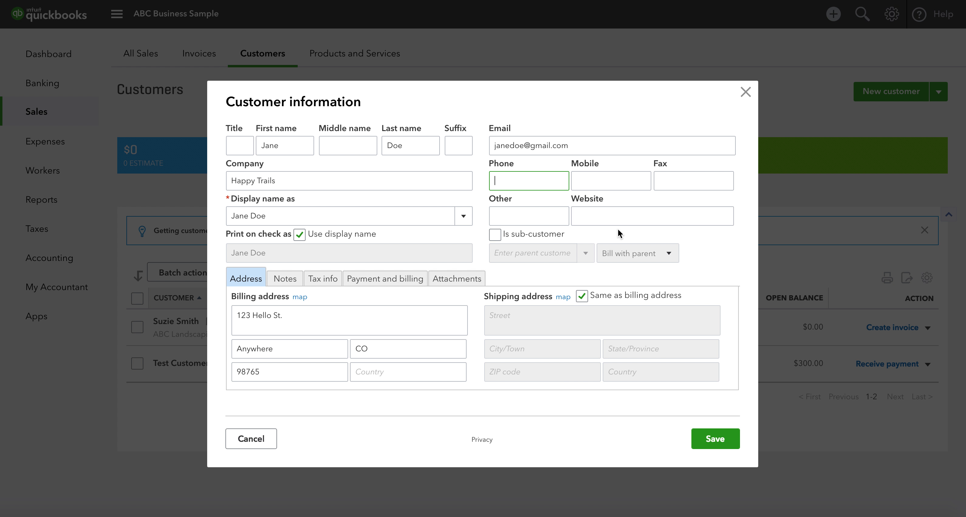
pyautogui.click(494, 235)
pyautogui.click(585, 261)
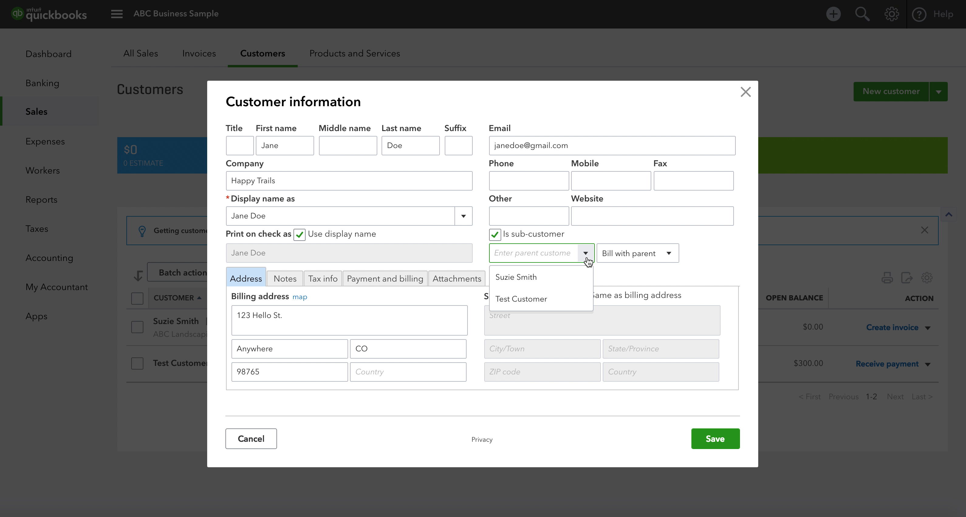
pyautogui.click(671, 254)
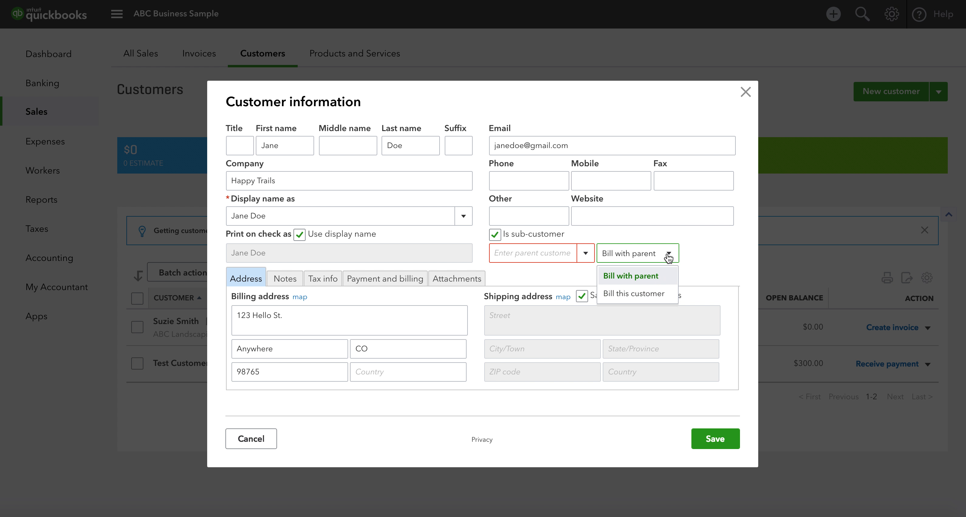
pyautogui.click(668, 255)
pyautogui.click(495, 235)
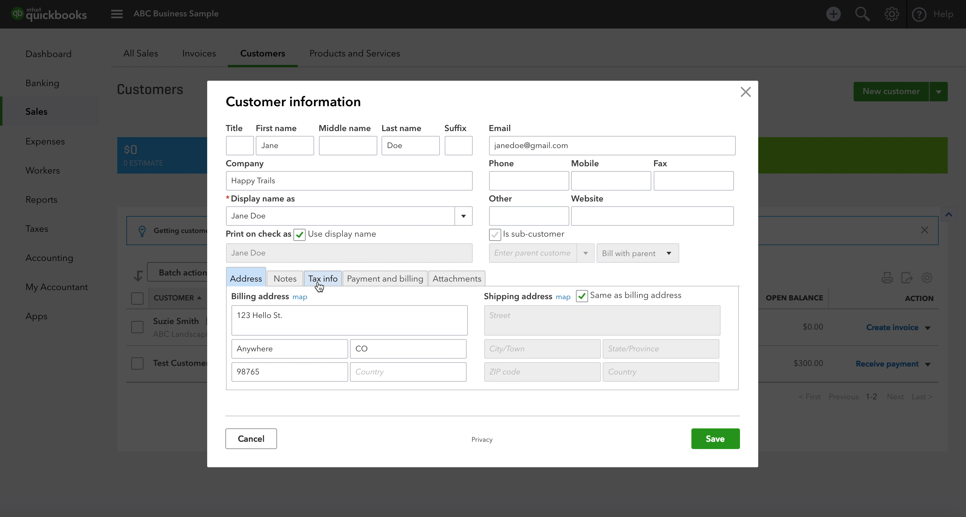
# Step: Look through the Notes and Tax info sections, ending on Payment and billing
pyautogui.click(284, 281)
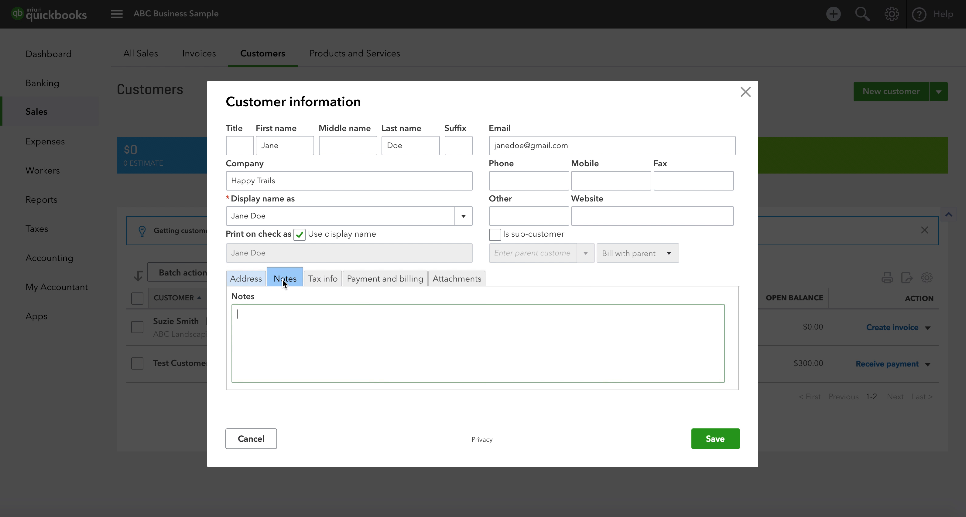
pyautogui.click(254, 282)
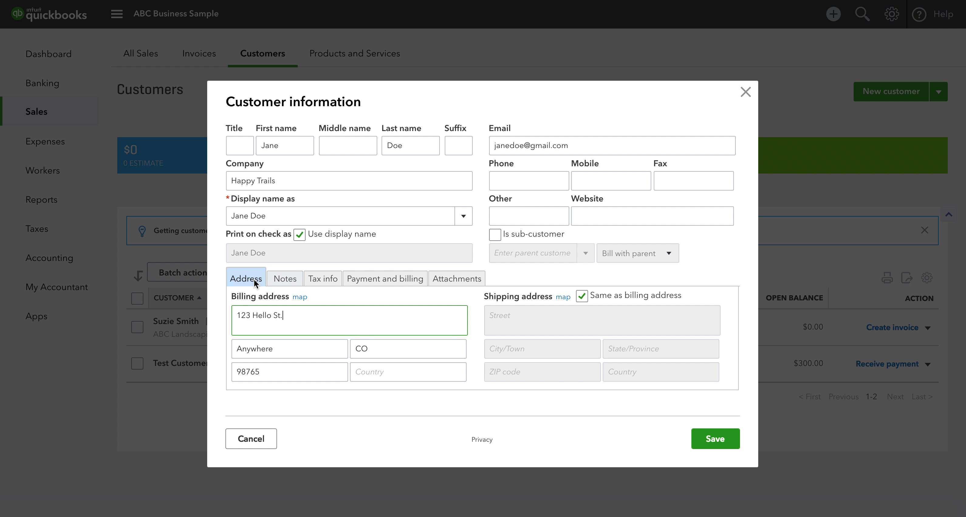
pyautogui.click(282, 281)
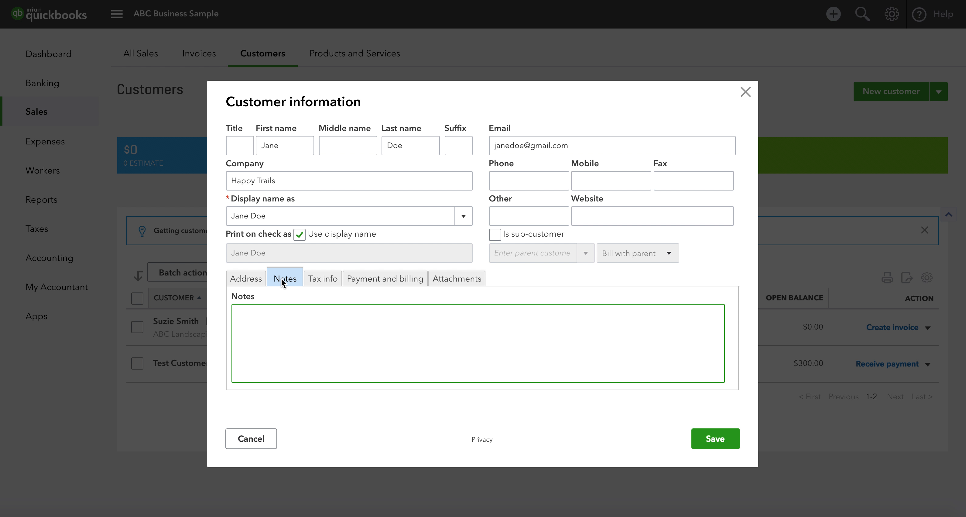
pyautogui.click(320, 280)
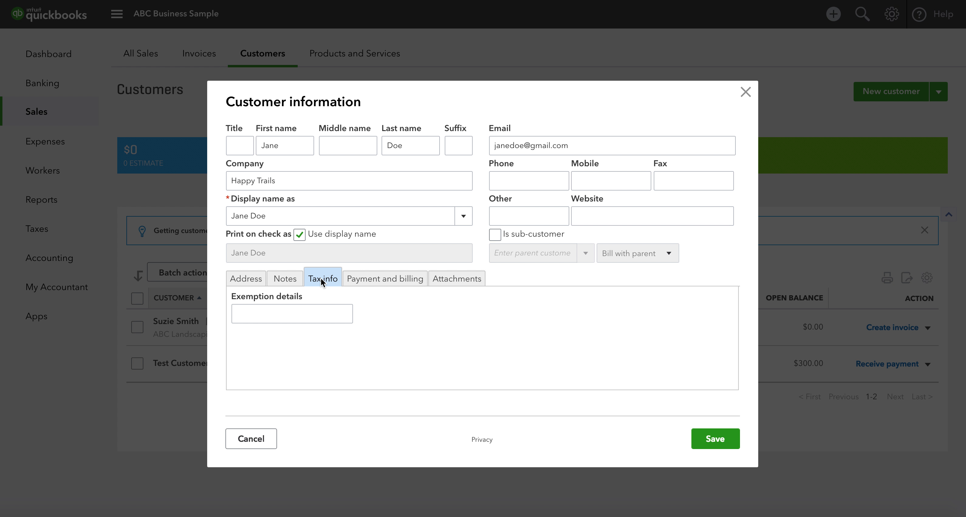
pyautogui.click(390, 280)
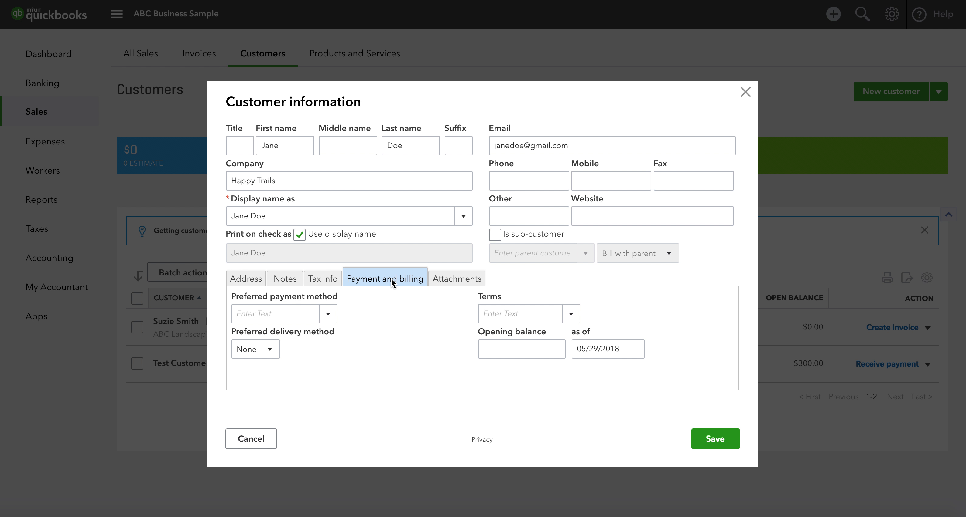
# Step: Set preferred payment method to Credit Card, leaving card details blank and delivery method None
pyautogui.click(328, 315)
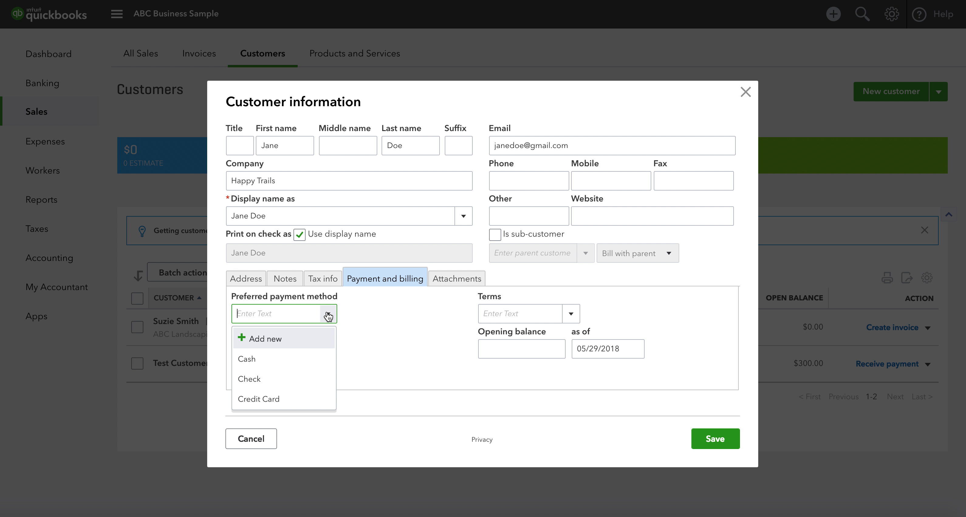
pyautogui.click(263, 399)
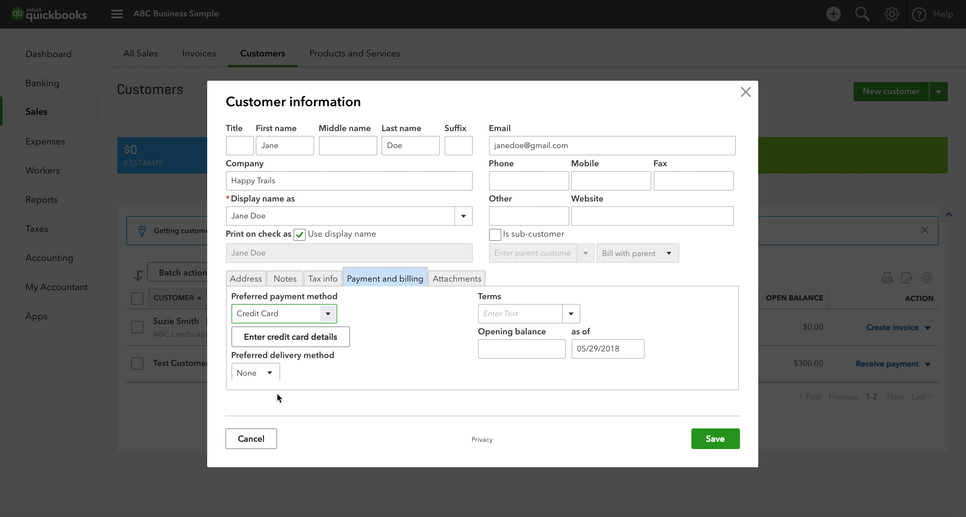
pyautogui.click(292, 337)
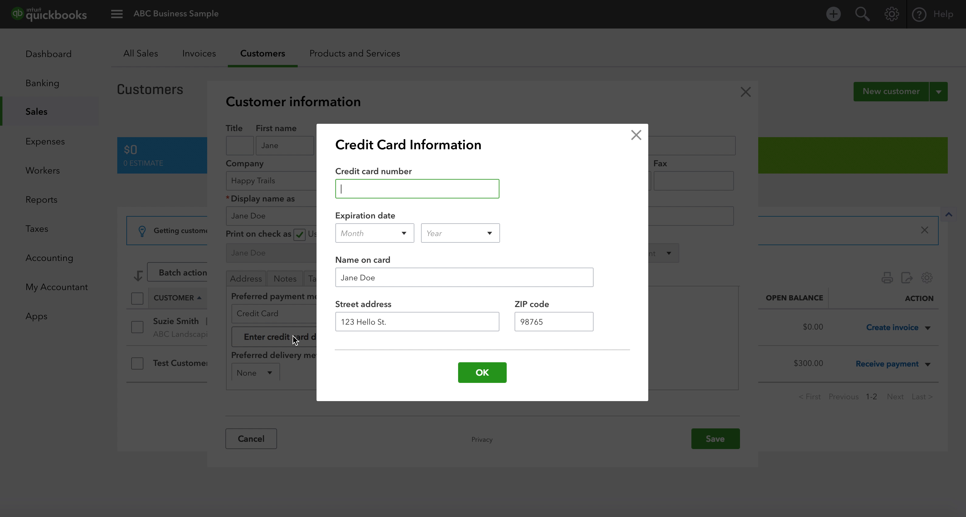
pyautogui.click(636, 135)
pyautogui.click(274, 378)
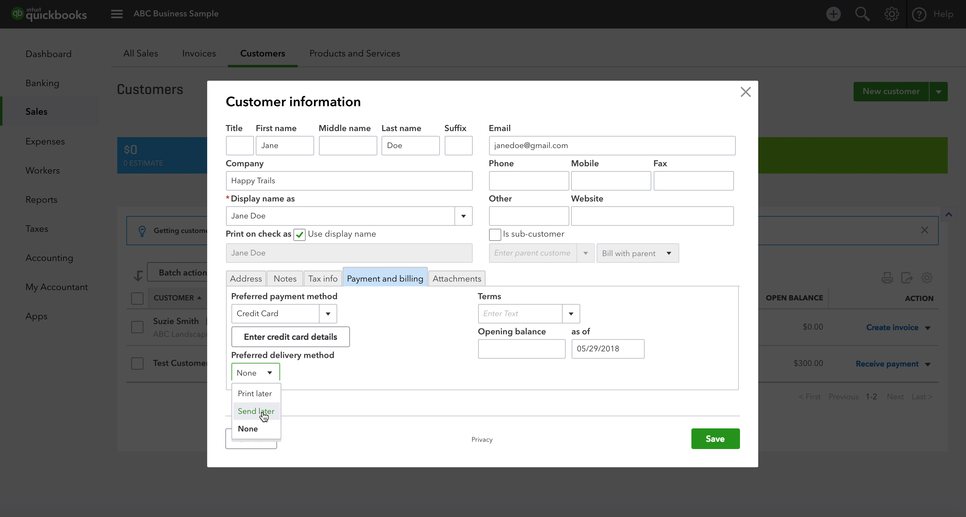
pyautogui.click(261, 430)
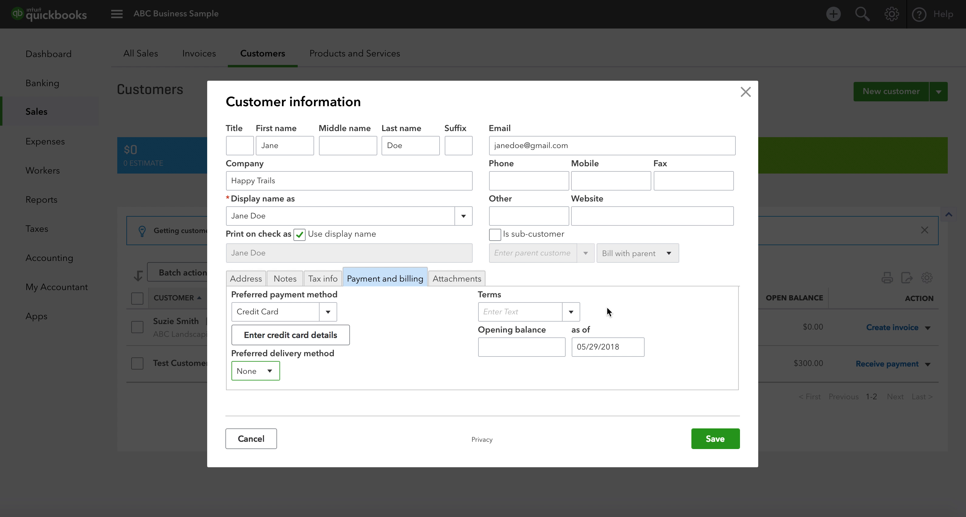
# Step: Set the terms to Due on receipt and view the Attachments section
pyautogui.click(568, 315)
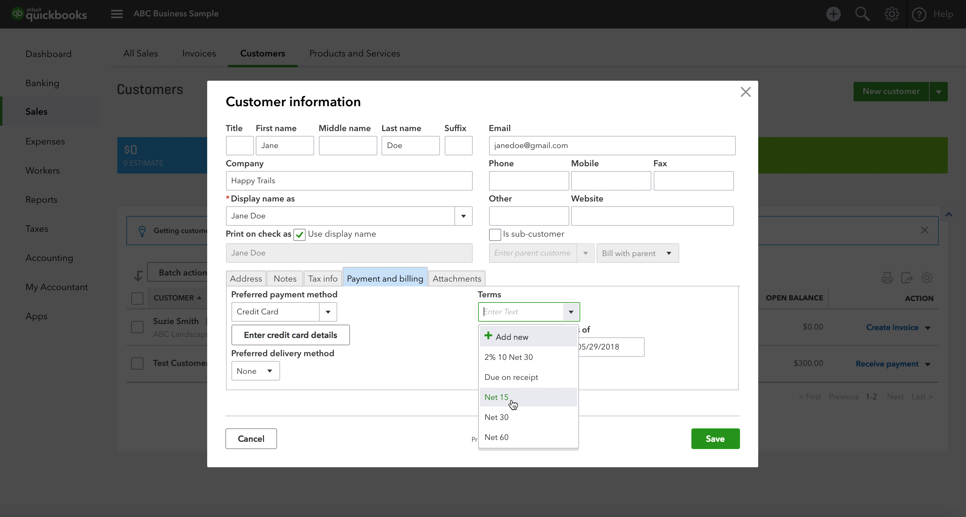
pyautogui.click(511, 377)
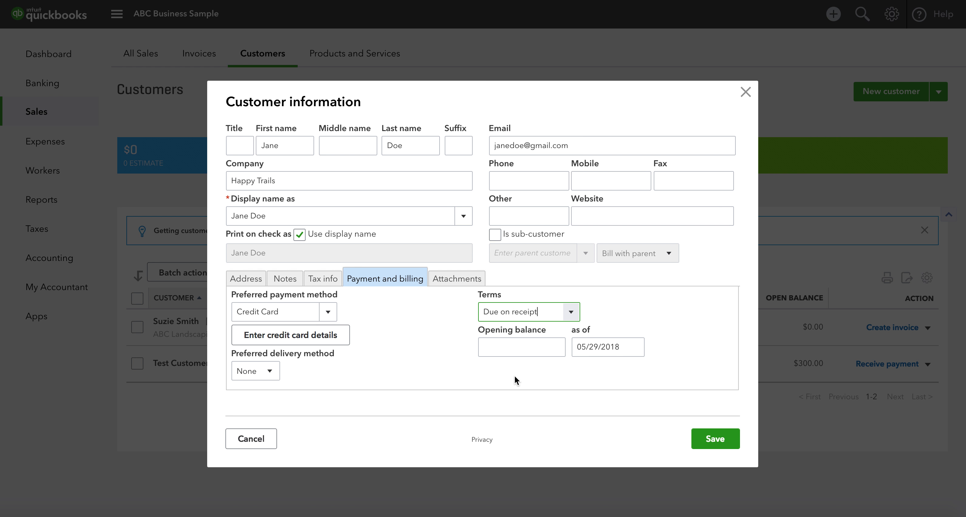
pyautogui.click(466, 280)
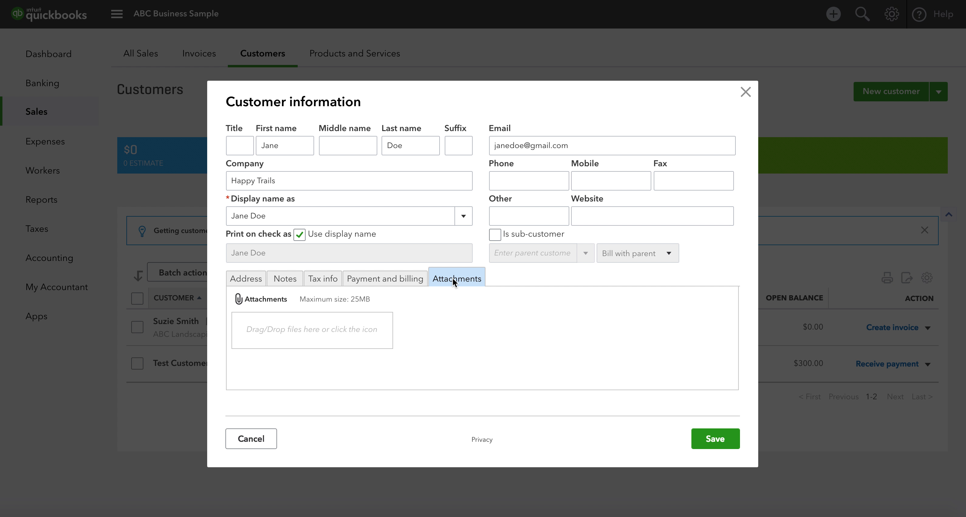
# Step: Save the Happy Trails customer and start a new invoice from its page
pyautogui.click(707, 443)
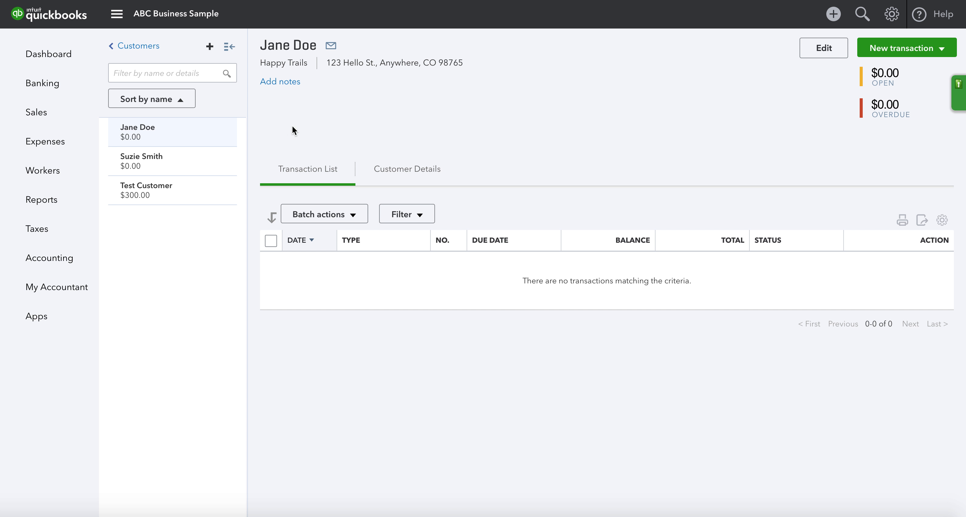
pyautogui.click(920, 52)
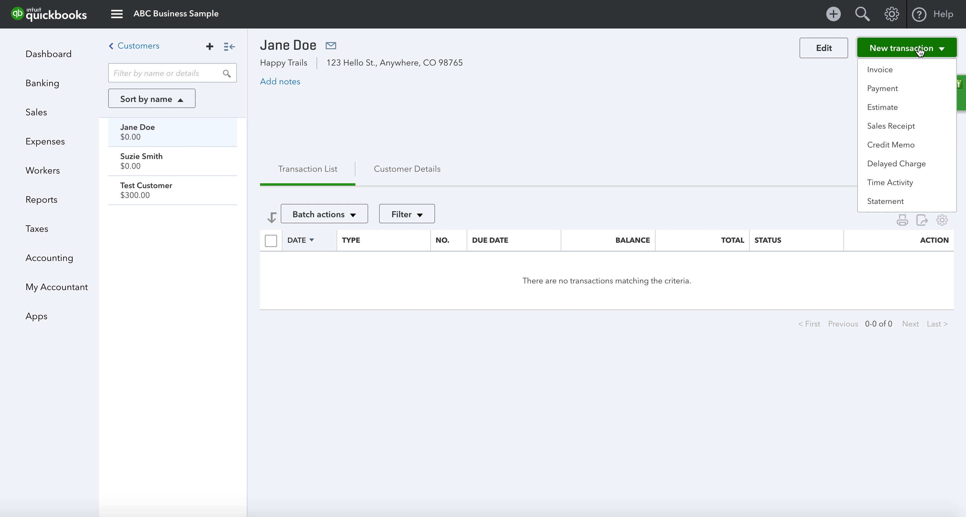
pyautogui.click(882, 67)
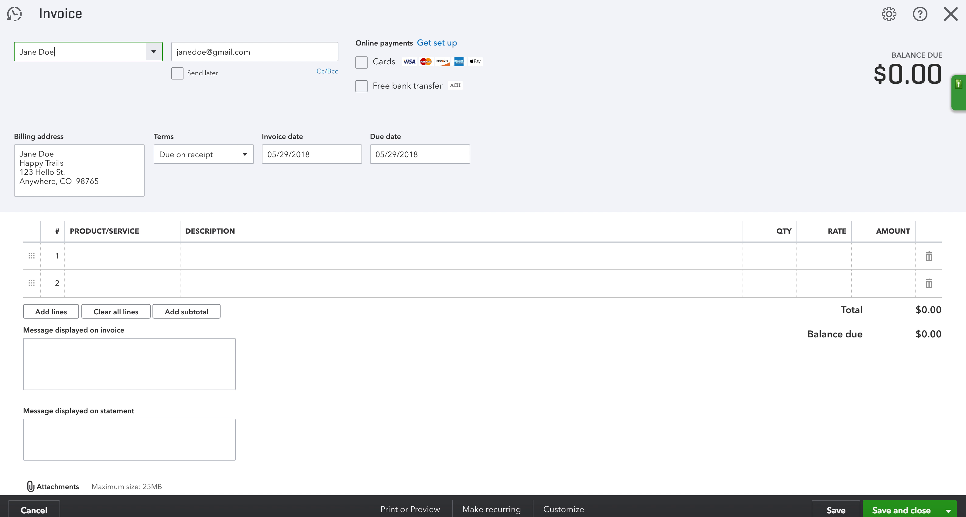
# Step: Switch the invoice's customer, then choose + Add new from the customer list
pyautogui.click(155, 52)
pyautogui.click(155, 57)
pyautogui.click(155, 56)
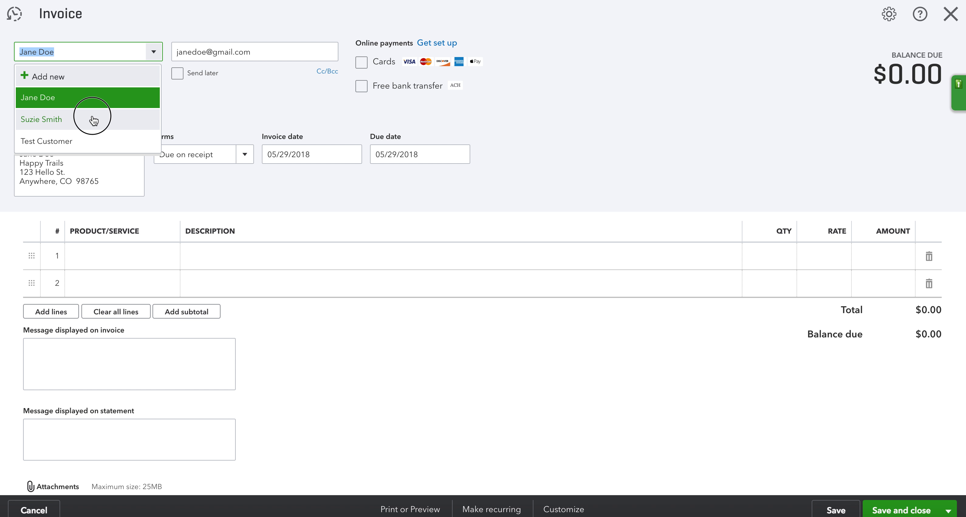
pyautogui.click(92, 118)
pyautogui.click(154, 51)
pyautogui.click(112, 78)
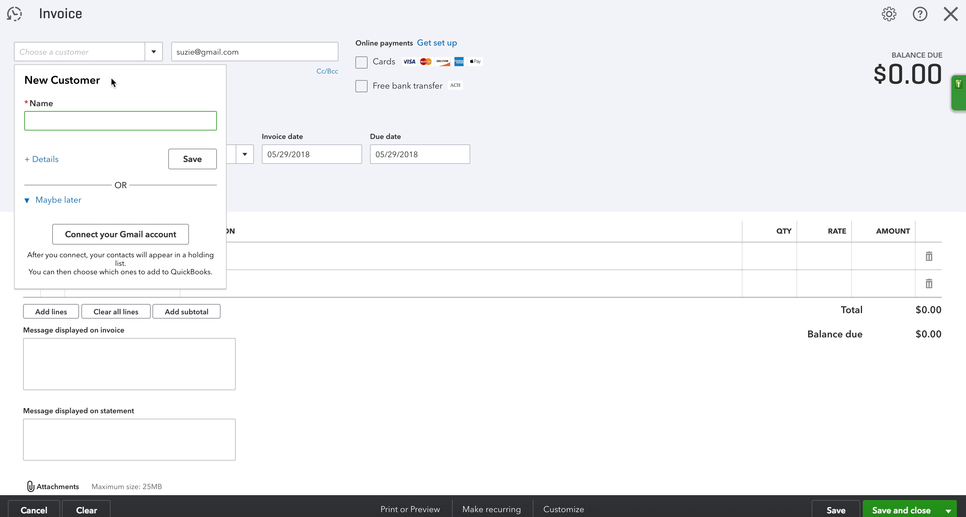
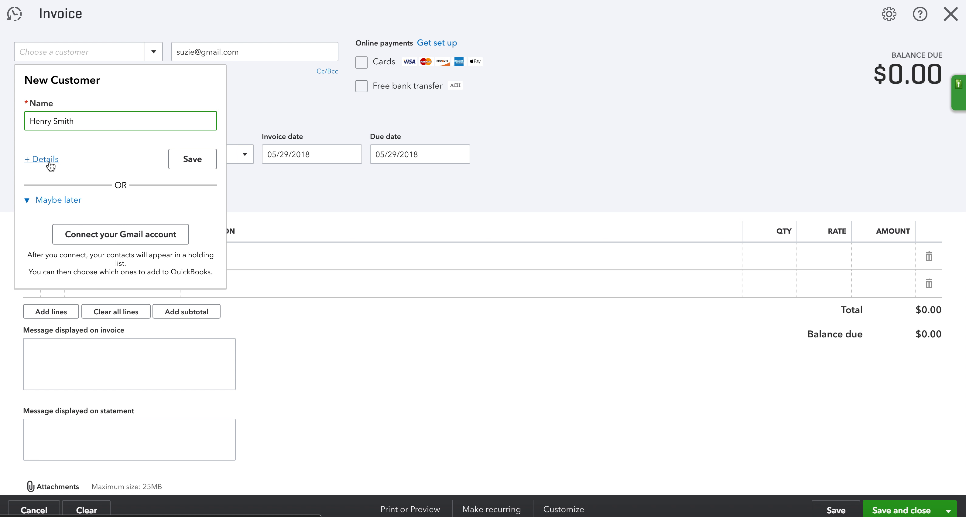
# Step: Type a new customer's name, cancel its details form, and close the invoice without saving
pyautogui.click(49, 162)
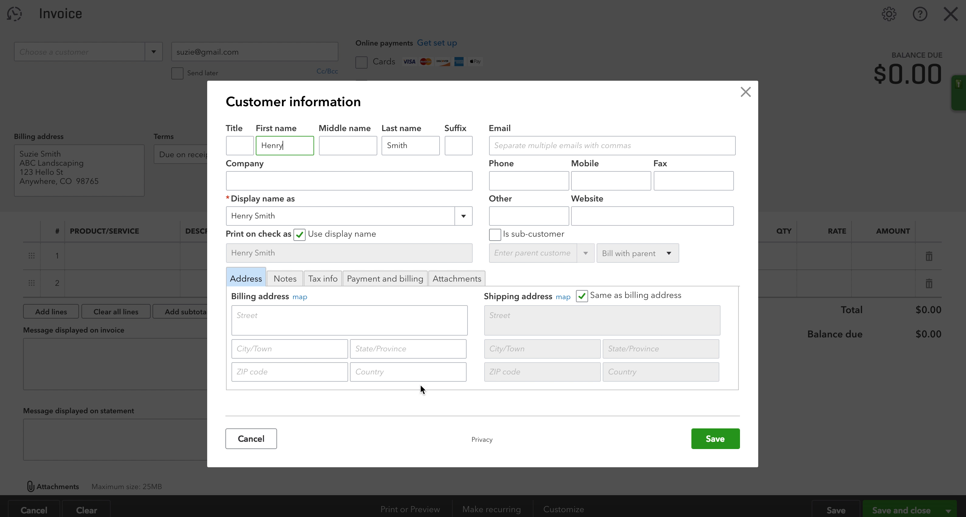
pyautogui.click(251, 444)
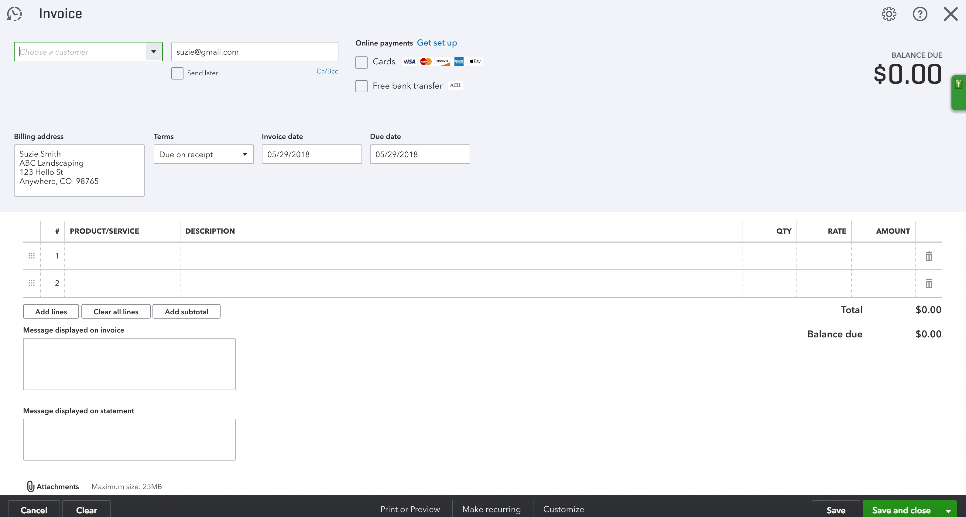
pyautogui.click(950, 14)
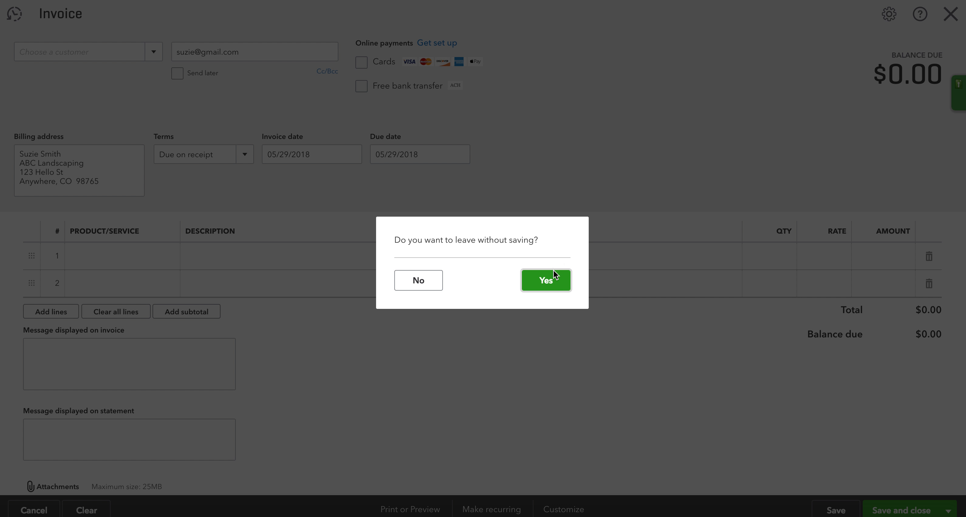
pyautogui.click(552, 275)
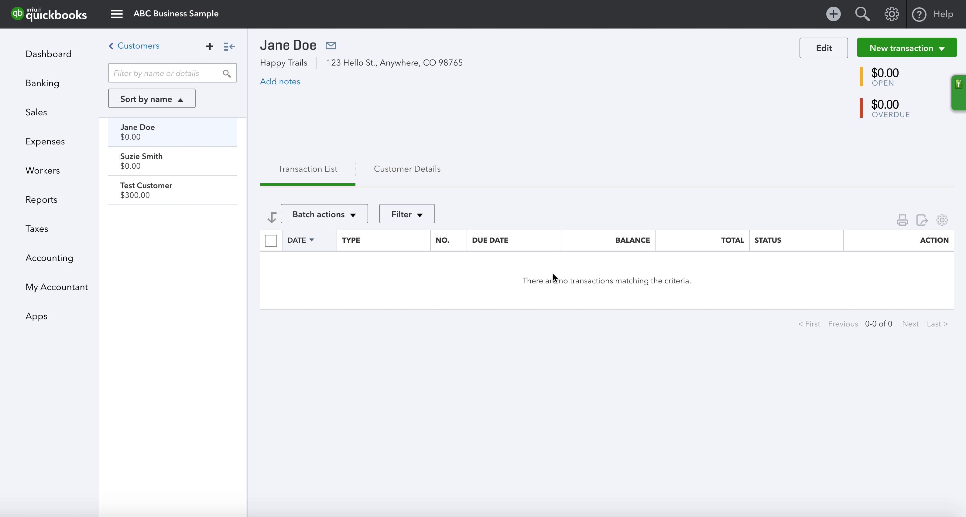